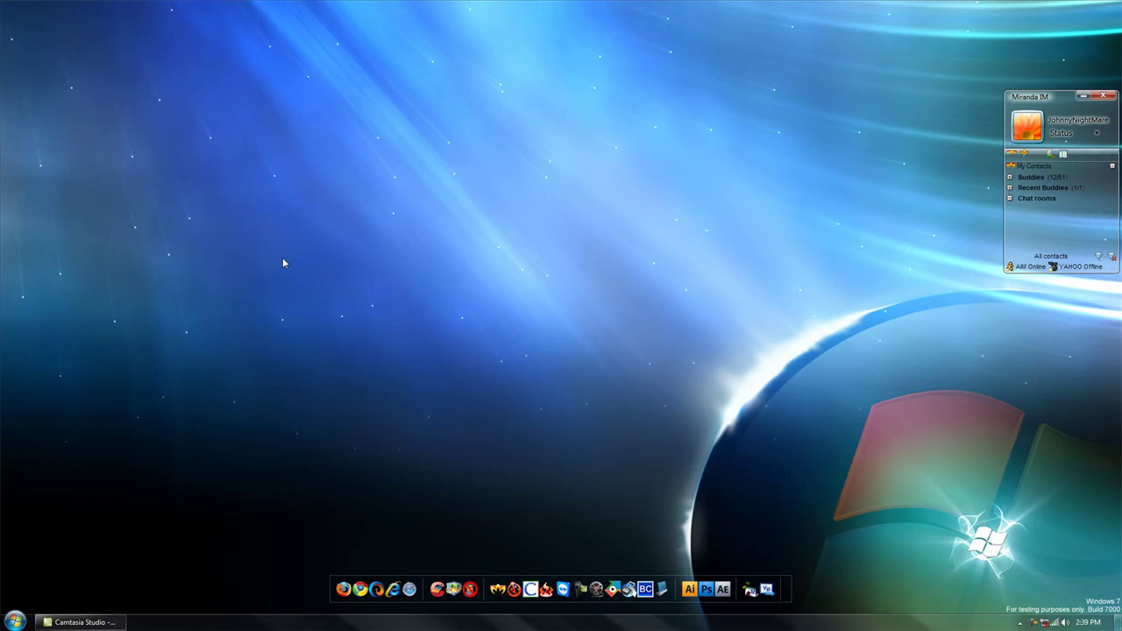
Launch CometBird and load the mail.com home page by entering 'mail' in the address bar
{"action": "left_click", "coordinate": [375, 588]}
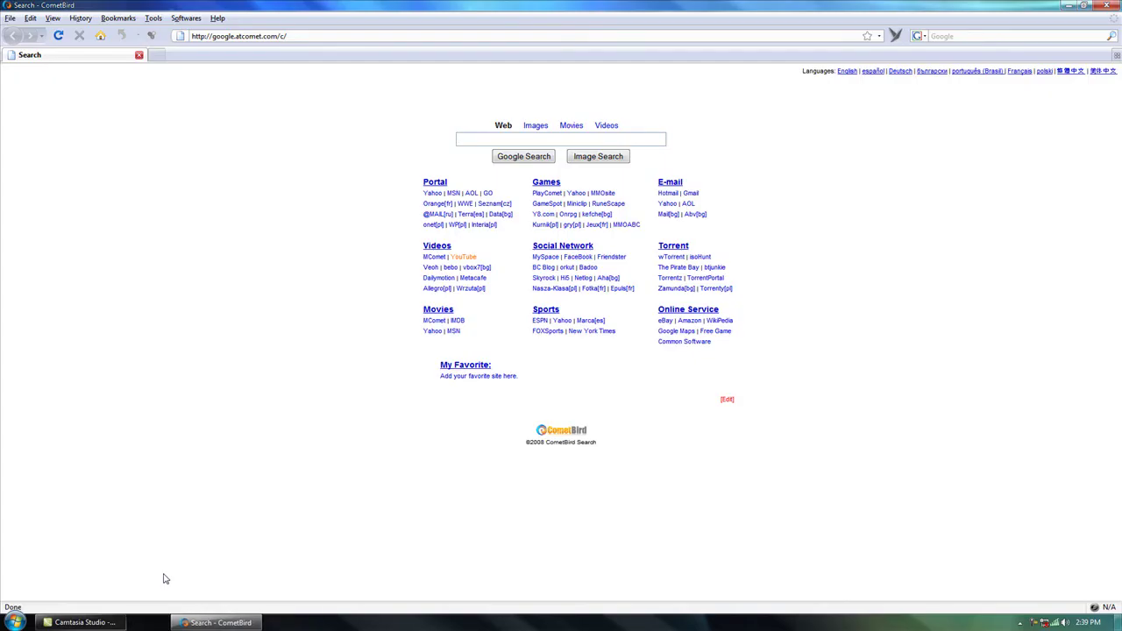
{"action": "left_click", "coordinate": [262, 35]}
{"action": "type", "text": "mail"}
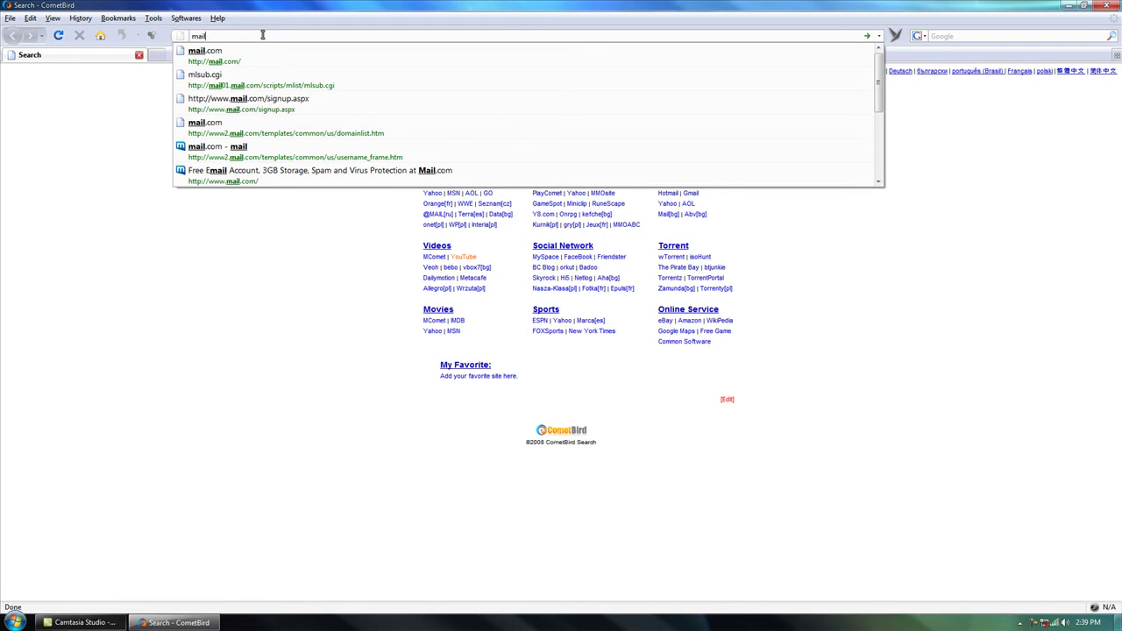
{"action": "key", "text": "Return"}
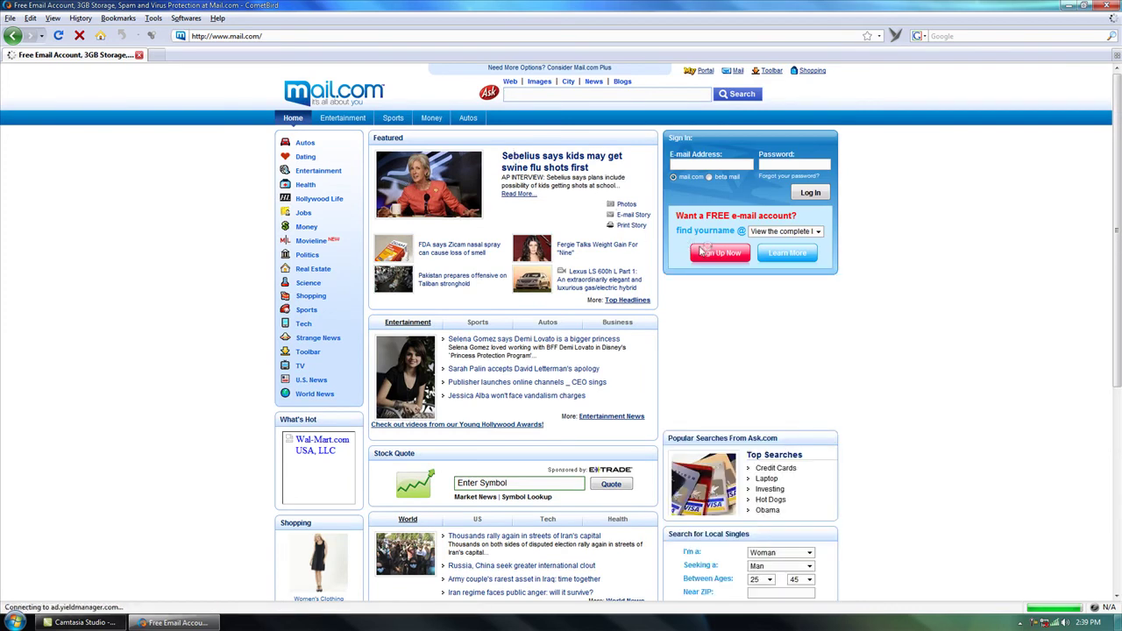
Sign up with login name computerWhack3 under the Internet domain category and submit it
{"action": "left_click", "coordinate": [721, 254]}
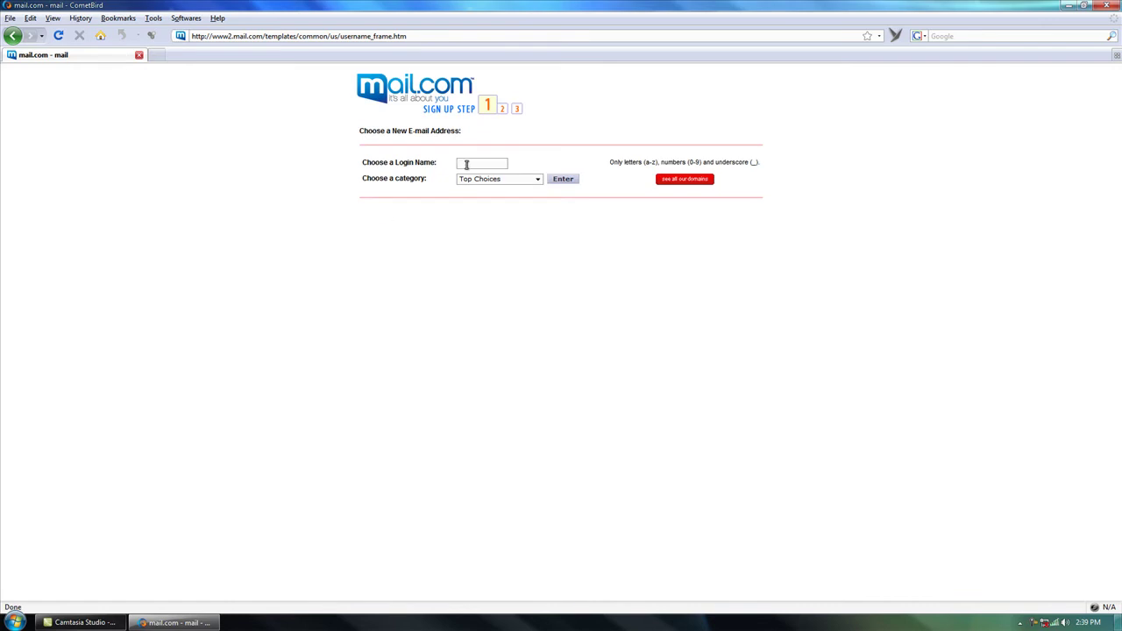
{"action": "left_click", "coordinate": [466, 164]}
{"action": "type", "text": "c"}
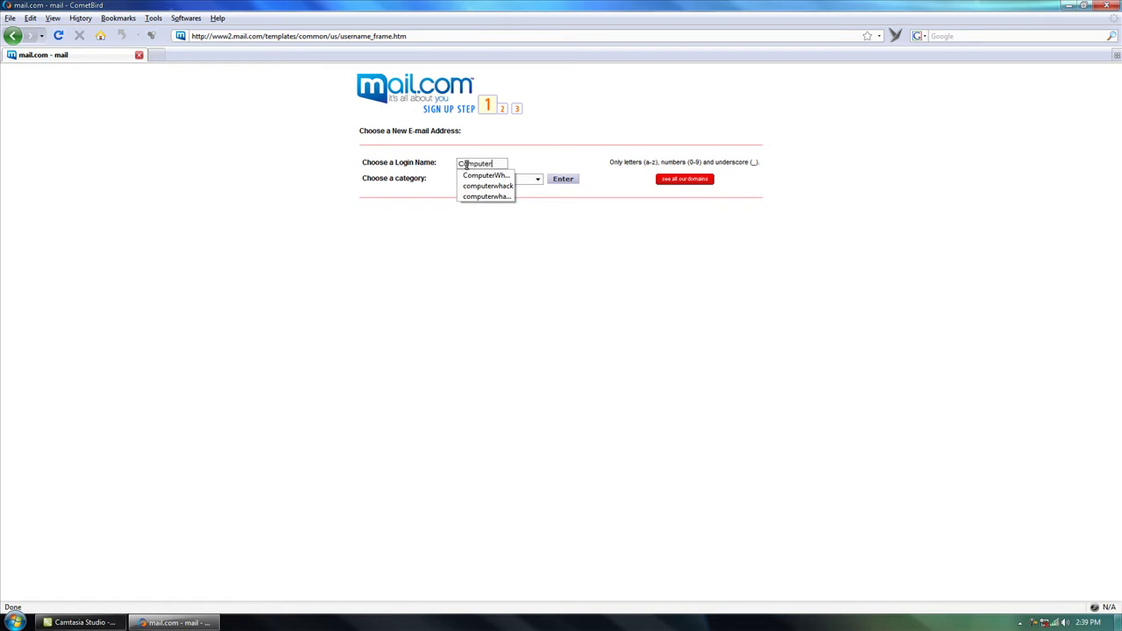
{"action": "type", "text": "omputerWhack3"}
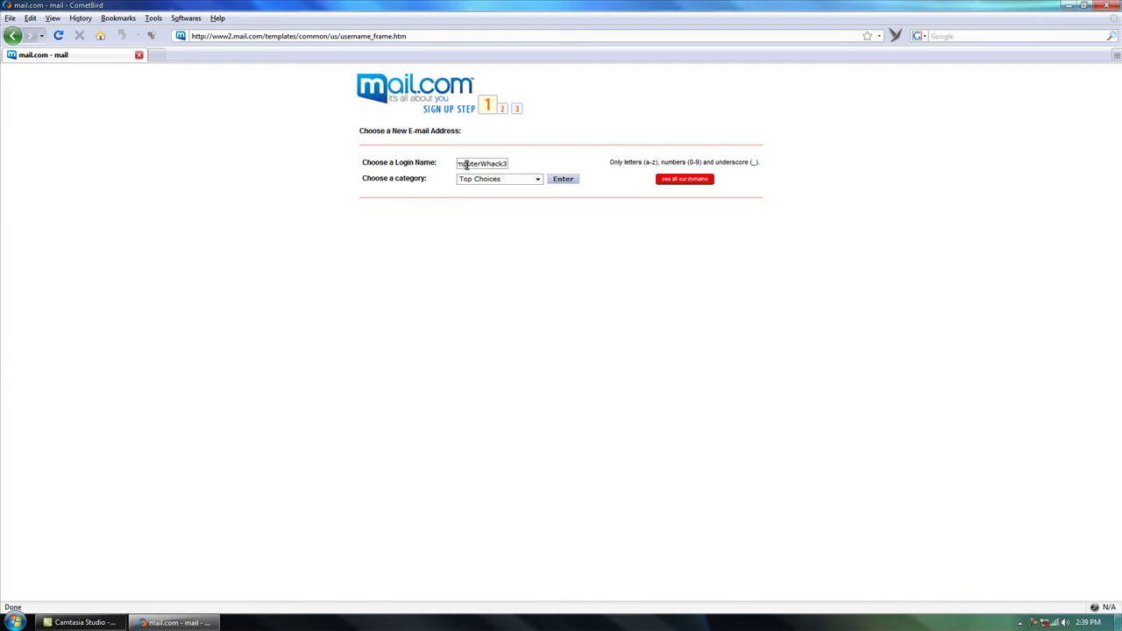
{"action": "left_click", "coordinate": [513, 179]}
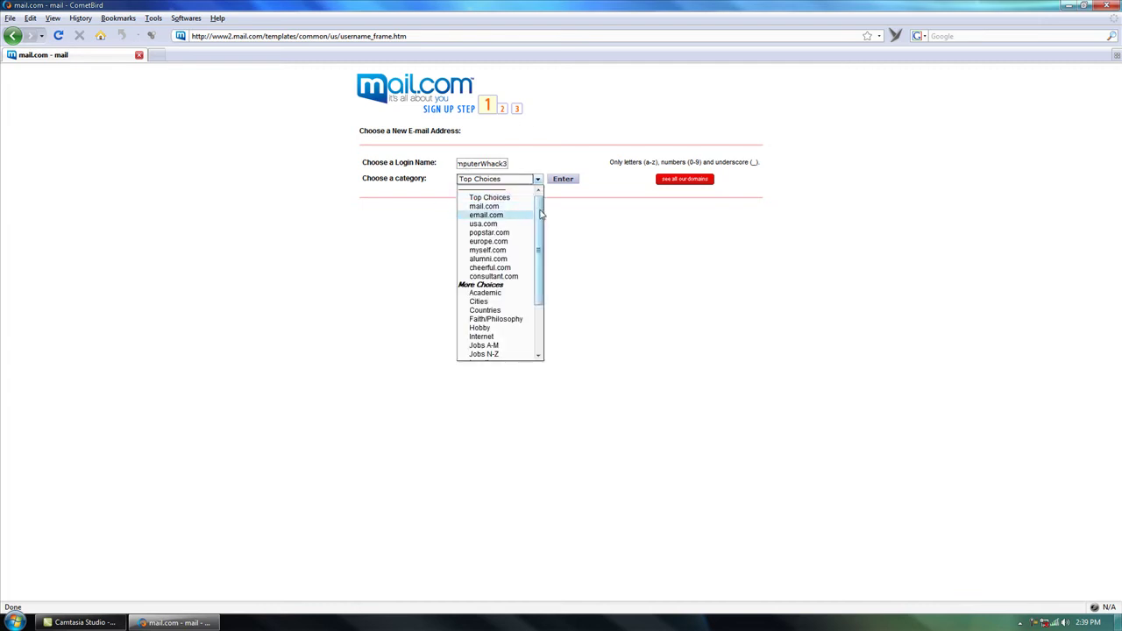
{"action": "left_click_drag", "start_coordinate": [541, 213], "coordinate": [543, 275]}
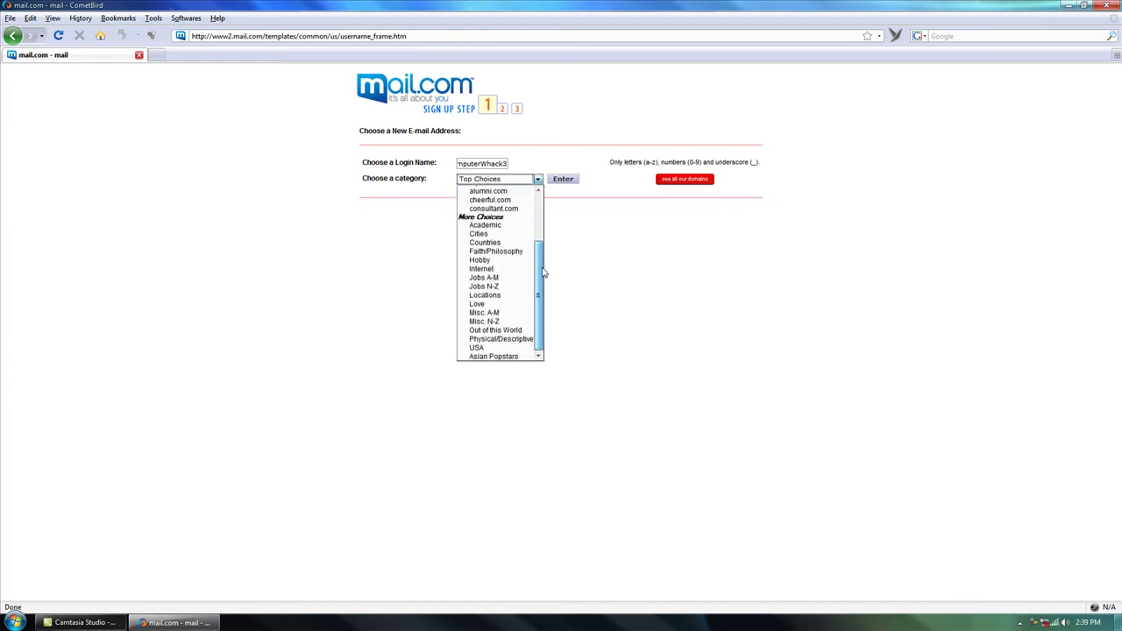
{"action": "left_click", "coordinate": [483, 277]}
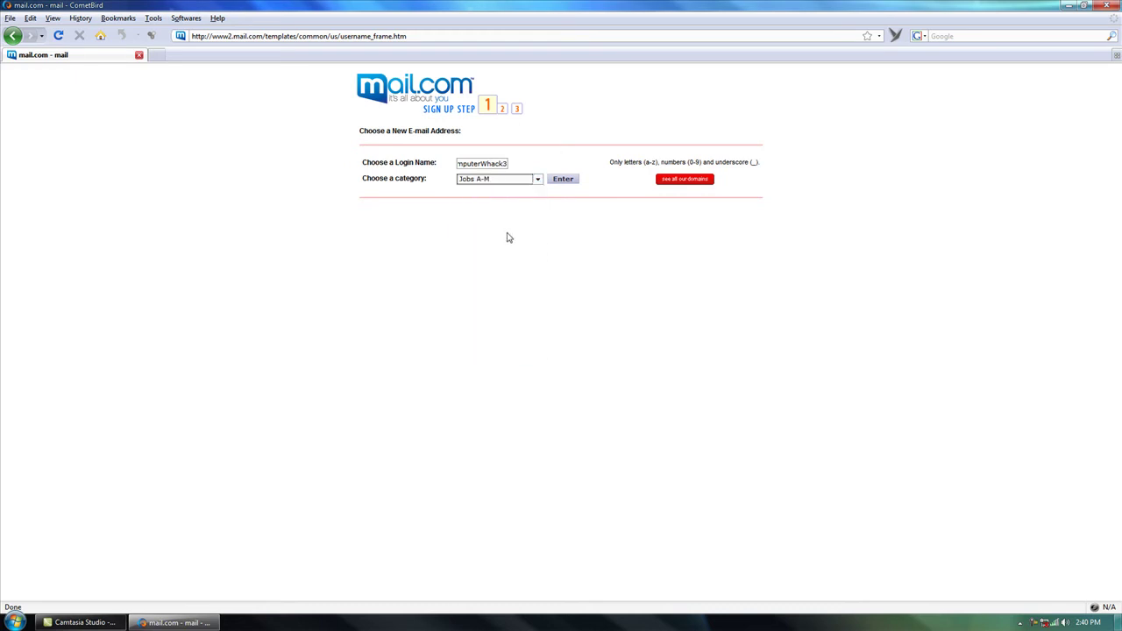
{"action": "left_click", "coordinate": [504, 180]}
{"action": "left_click", "coordinate": [482, 278]}
{"action": "left_click", "coordinate": [553, 181]}
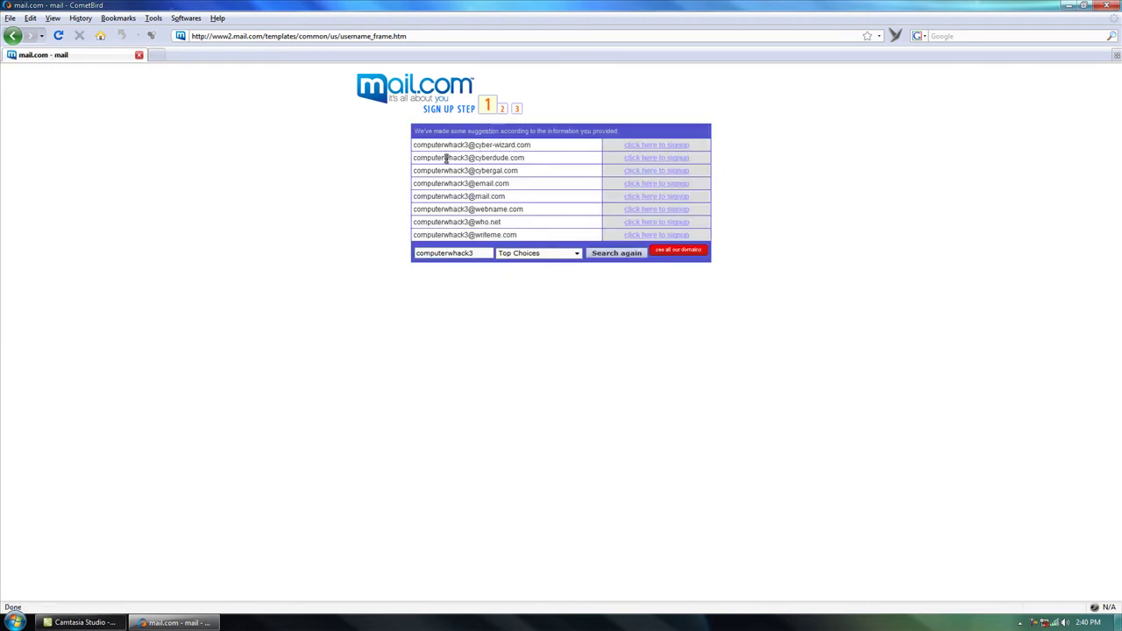
Look over the suggested addresses, including the cybergal.com and webname.com options
{"action": "left_click_drag", "start_coordinate": [413, 145], "coordinate": [460, 196]}
{"action": "left_click", "coordinate": [536, 192]}
{"action": "left_click_drag", "start_coordinate": [524, 211], "coordinate": [459, 210]}
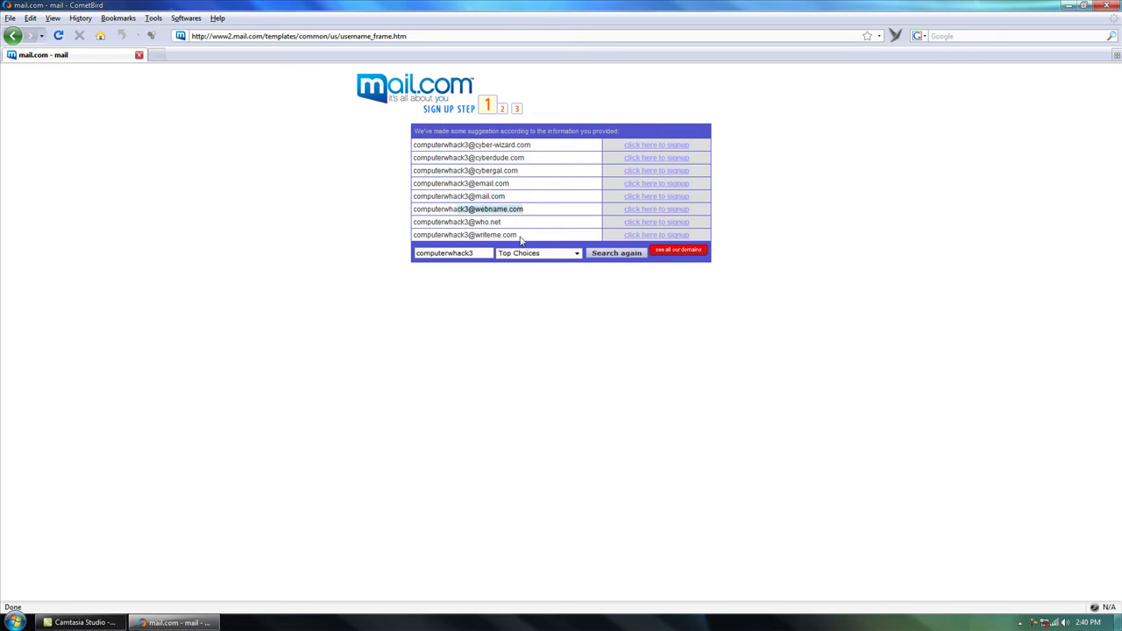
Change the search-again domain category to Countries
{"action": "left_click", "coordinate": [532, 255]}
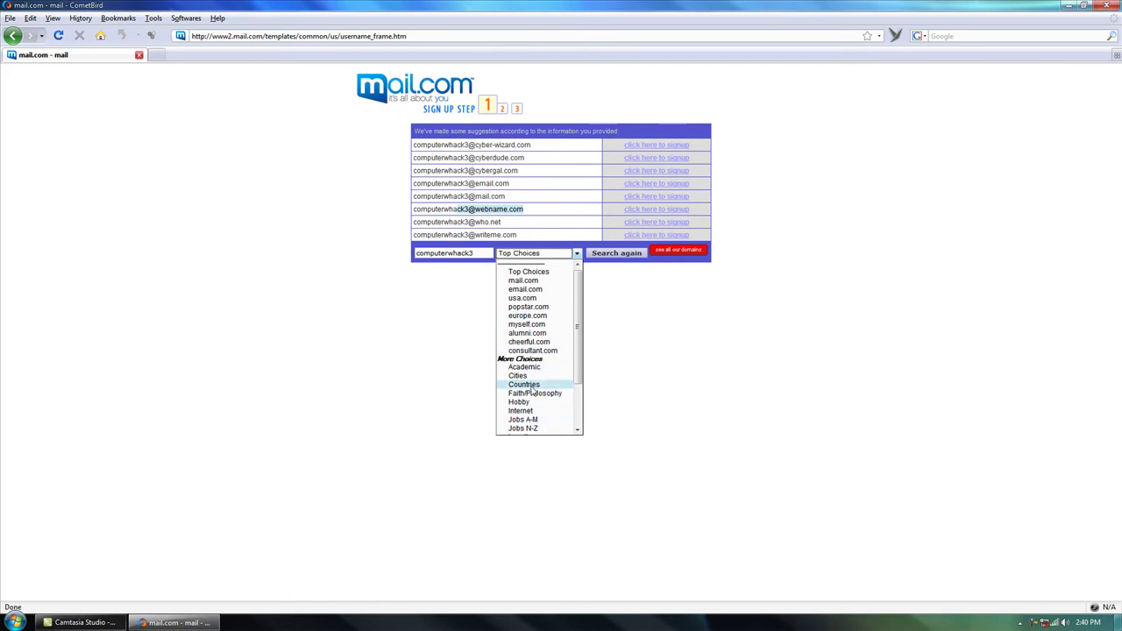
{"action": "left_click", "coordinate": [532, 386]}
{"action": "left_click", "coordinate": [536, 253]}
{"action": "scroll", "coordinate": [539, 368], "scroll_direction": "down", "scroll_amount": 5}
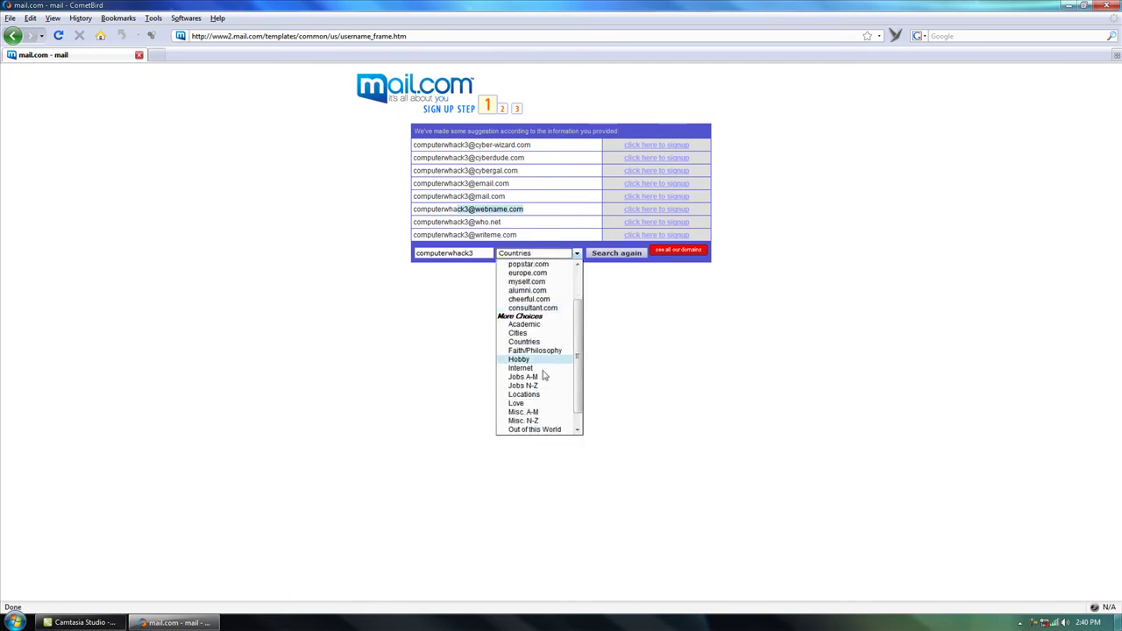
{"action": "left_click", "coordinate": [678, 237]}
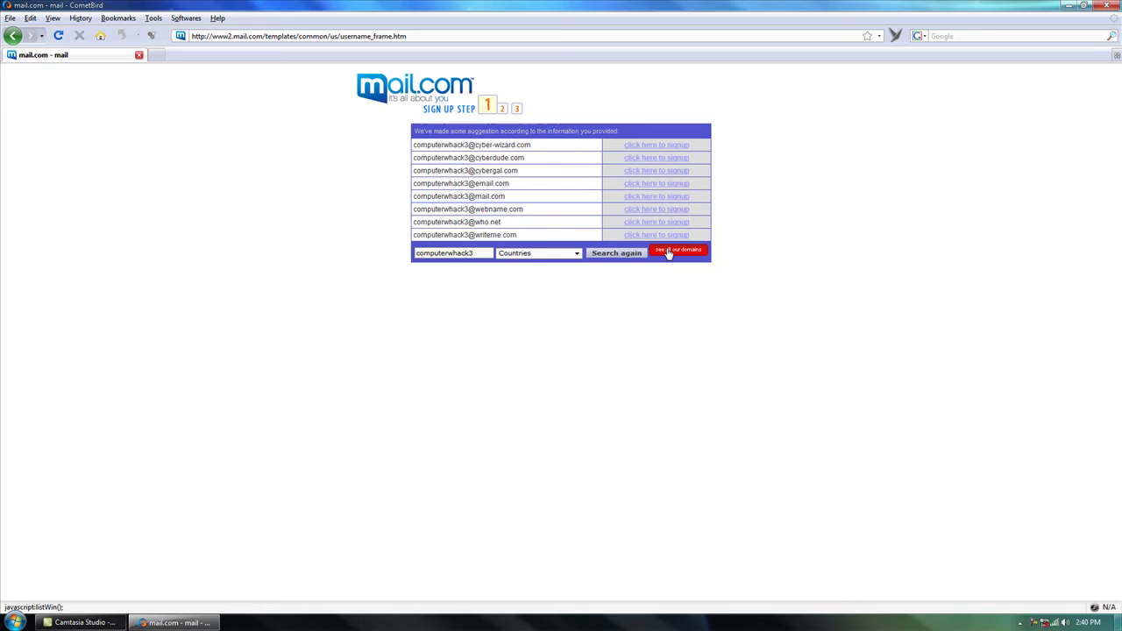
Browse the full list of available domains in the 'see all our domains' popup
{"action": "left_click", "coordinate": [670, 251]}
{"action": "left_click_drag", "start_coordinate": [1033, 12], "coordinate": [278, 116]}
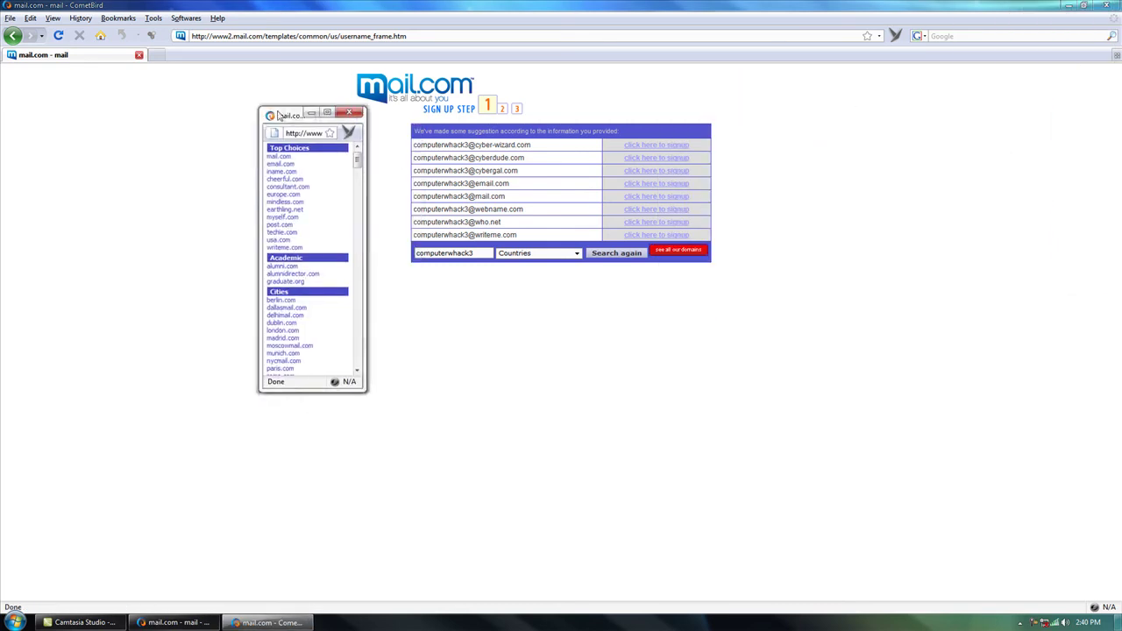
{"action": "left_click_drag", "start_coordinate": [369, 225], "coordinate": [808, 226]}
{"action": "scroll", "coordinate": [378, 240], "scroll_direction": "down", "scroll_amount": 15}
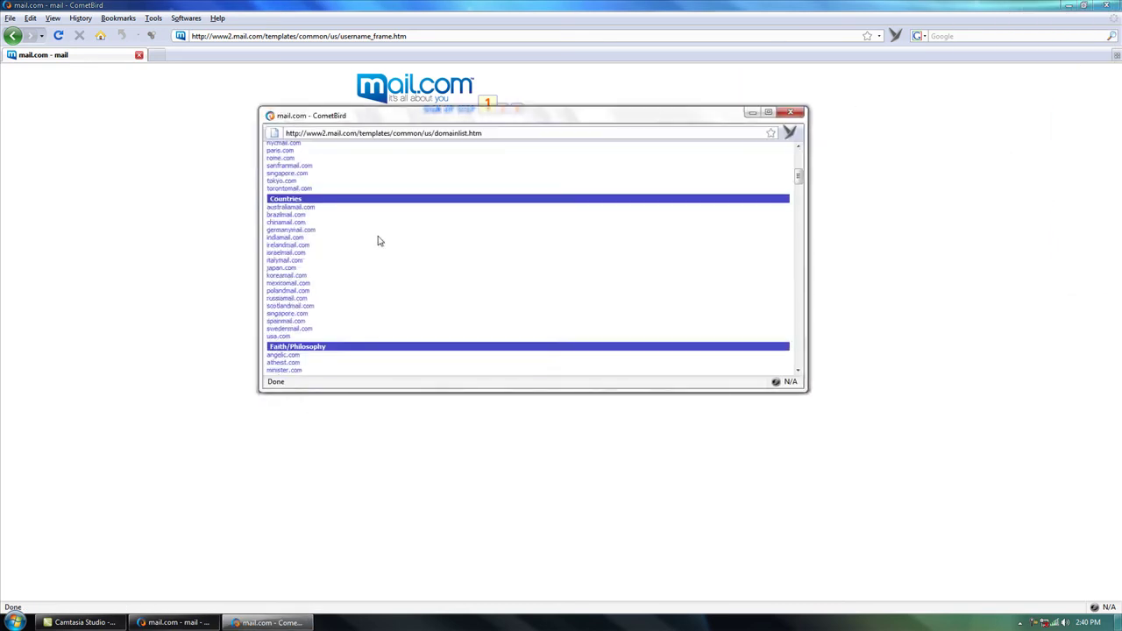
{"action": "scroll", "coordinate": [378, 240], "scroll_direction": "down", "scroll_amount": 15}
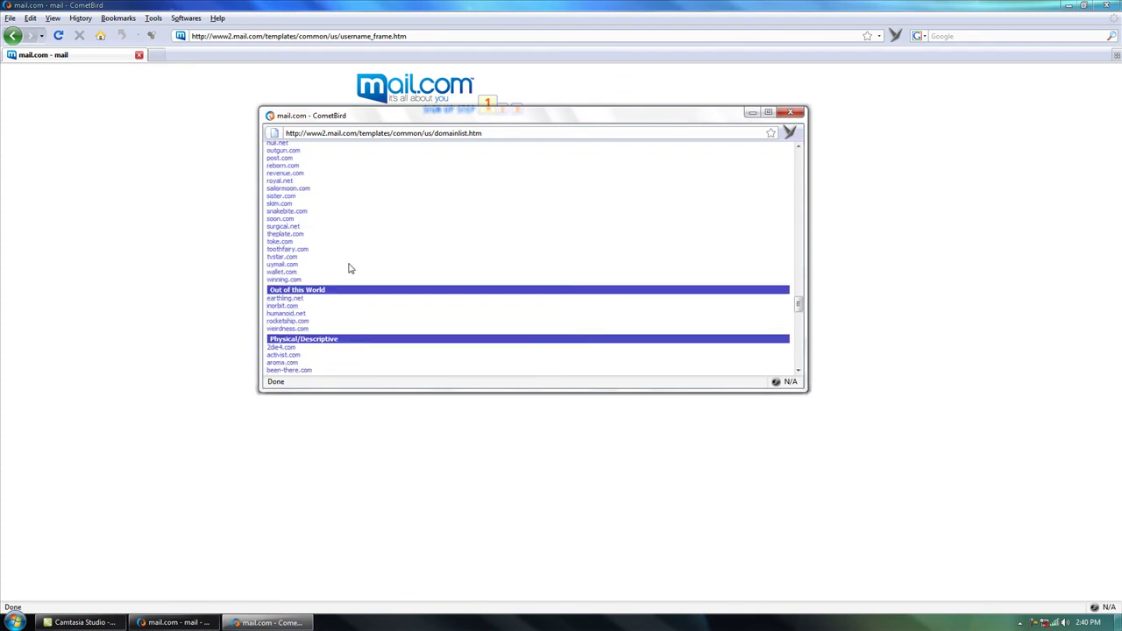
{"action": "scroll", "coordinate": [405, 299], "scroll_direction": "down", "scroll_amount": 3}
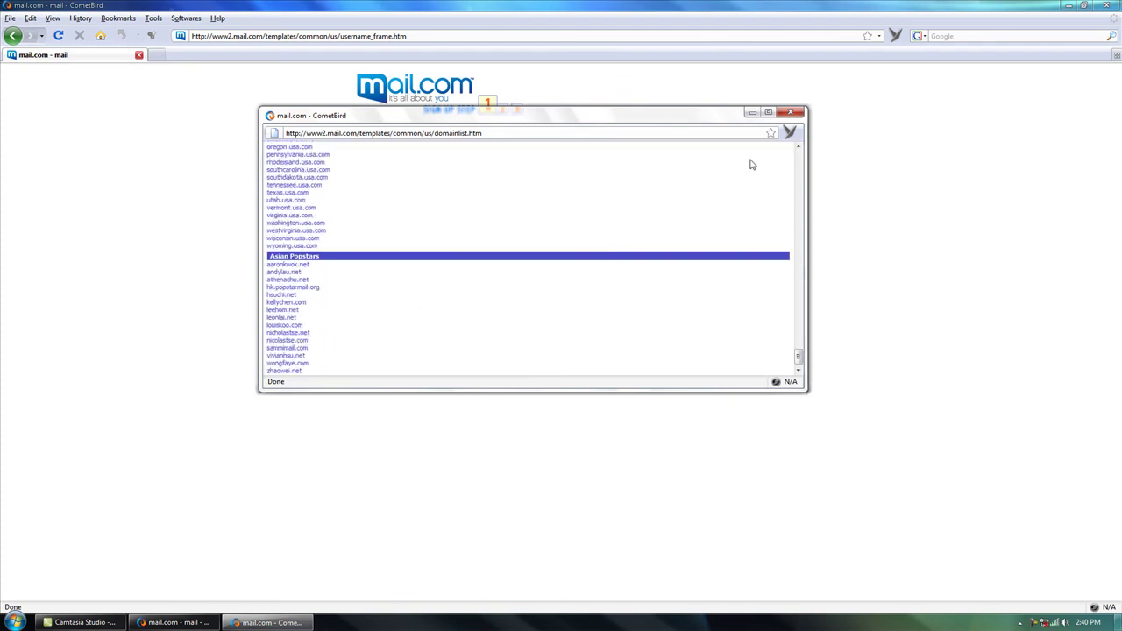
{"action": "left_click", "coordinate": [790, 112]}
Select myself.com as the domain in the dropdown
{"action": "left_click", "coordinate": [576, 253]}
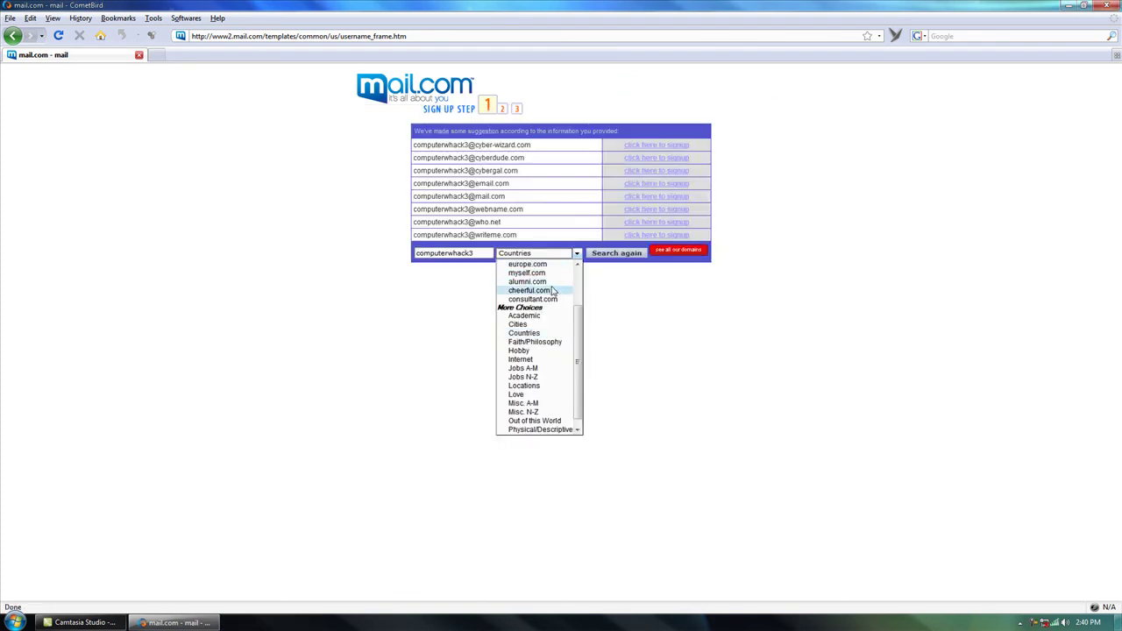
{"action": "scroll", "coordinate": [553, 291], "scroll_direction": "up", "scroll_amount": 2}
{"action": "left_click", "coordinate": [539, 322]}
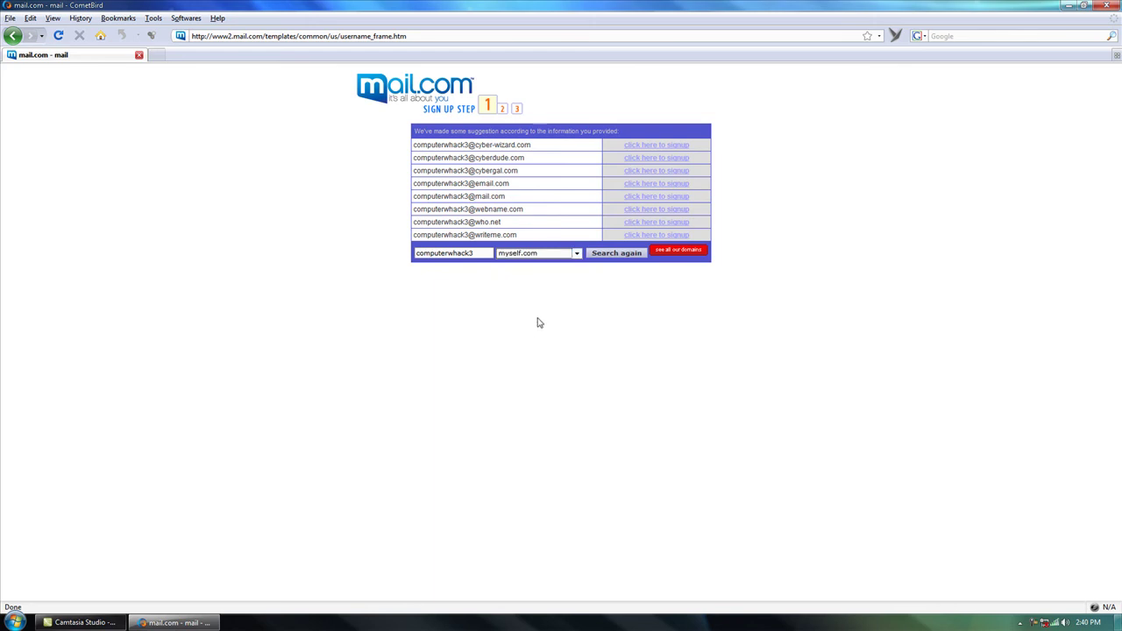
{"action": "left_click", "coordinate": [601, 253]}
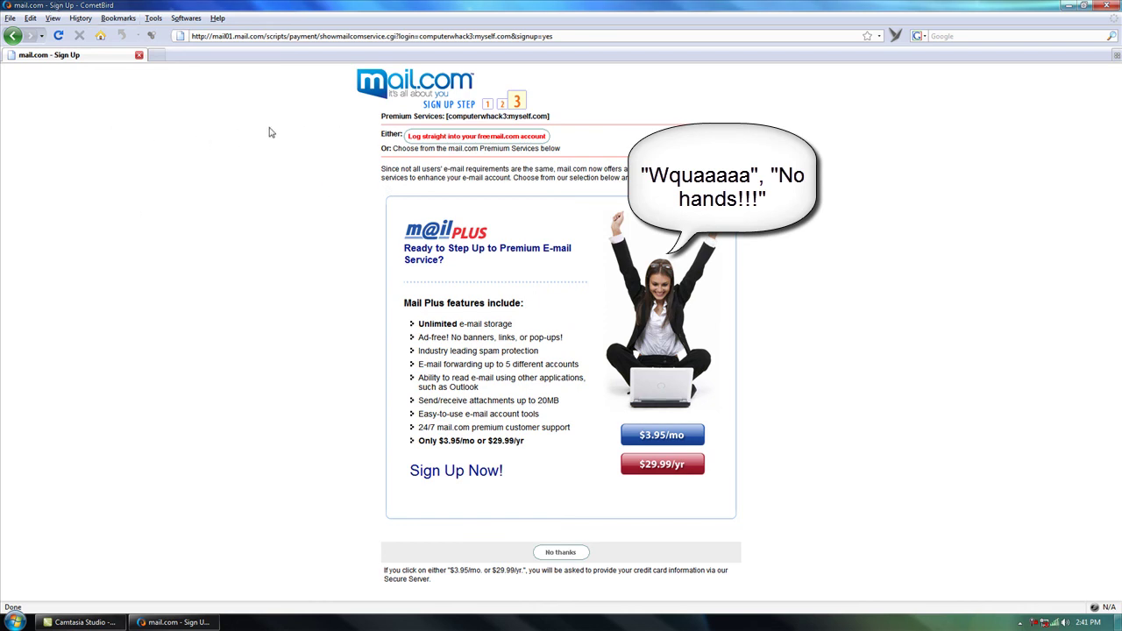
{"action": "left_click", "coordinate": [481, 138]}
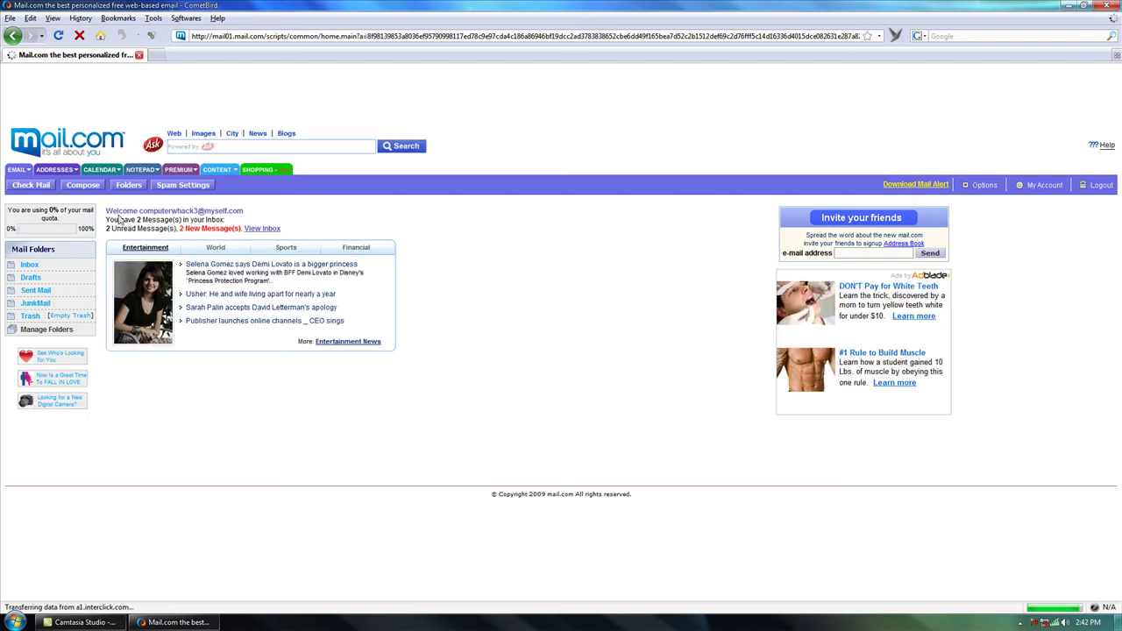
Check the welcome line showing the new address, then open the Inbox with its two Member Services messages
{"action": "left_click_drag", "start_coordinate": [119, 210], "coordinate": [259, 216]}
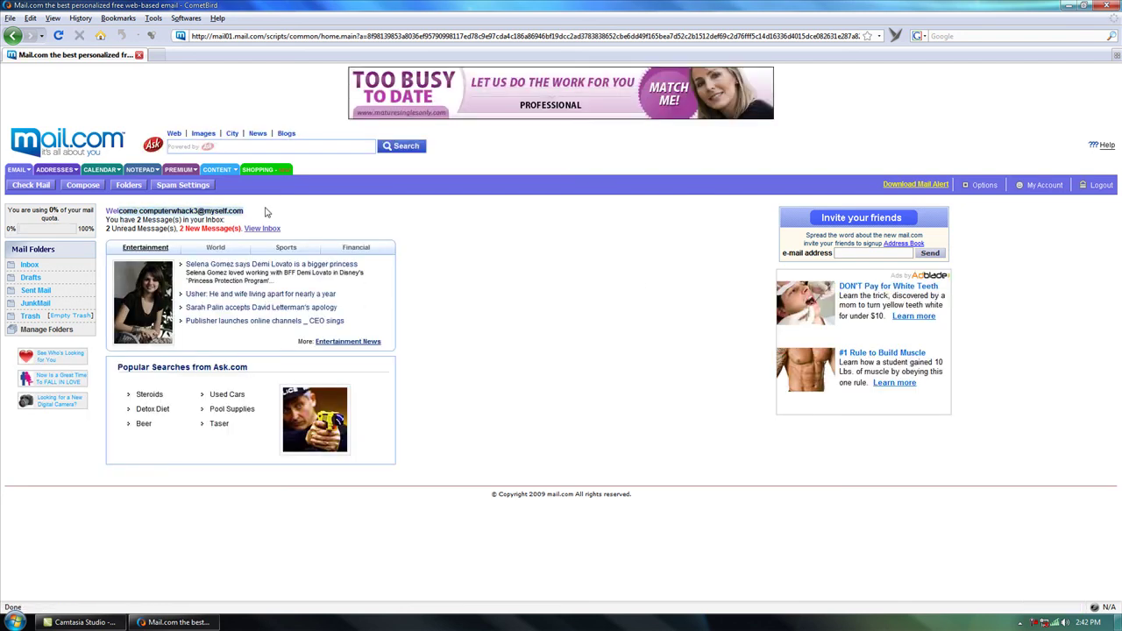
{"action": "left_click", "coordinate": [266, 212]}
{"action": "left_click", "coordinate": [31, 185]}
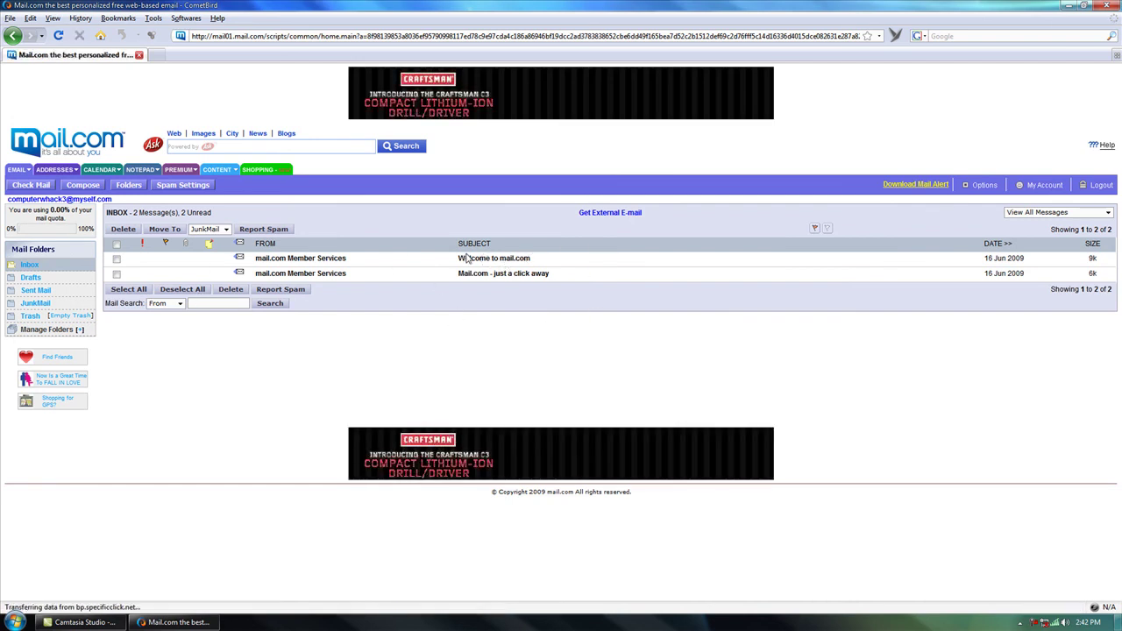
Open the 'Welcome to mail.com' message and check the new address on its To line
{"action": "left_click", "coordinate": [463, 258]}
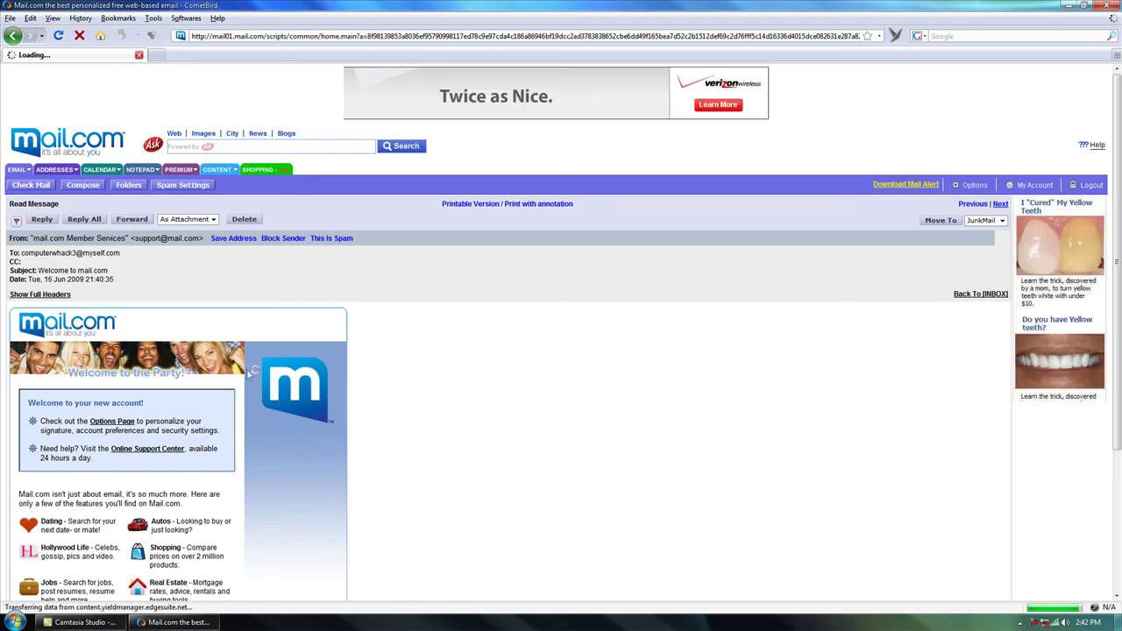
{"action": "mouse_move", "coordinate": [161, 256]}
{"action": "left_mouse_down"}
{"action": "mouse_move", "coordinate": [88, 252]}
{"action": "mouse_move", "coordinate": [162, 257]}
{"action": "left_mouse_up"}
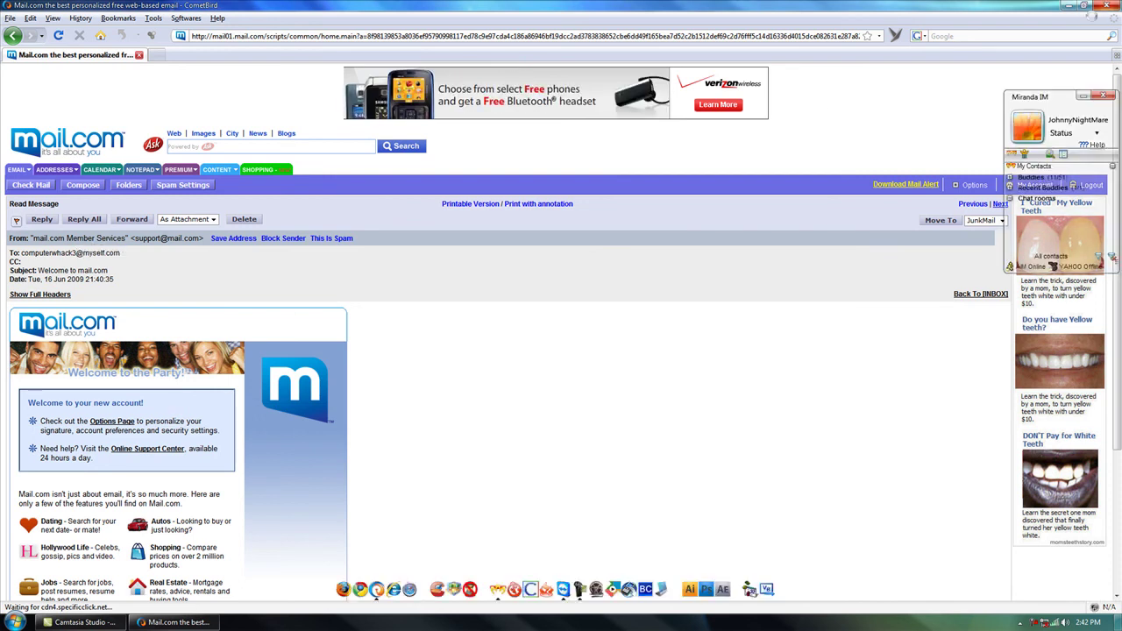
Minimise CometBird to show the Windows 7 desktop
{"action": "left_click", "coordinate": [1070, 5]}
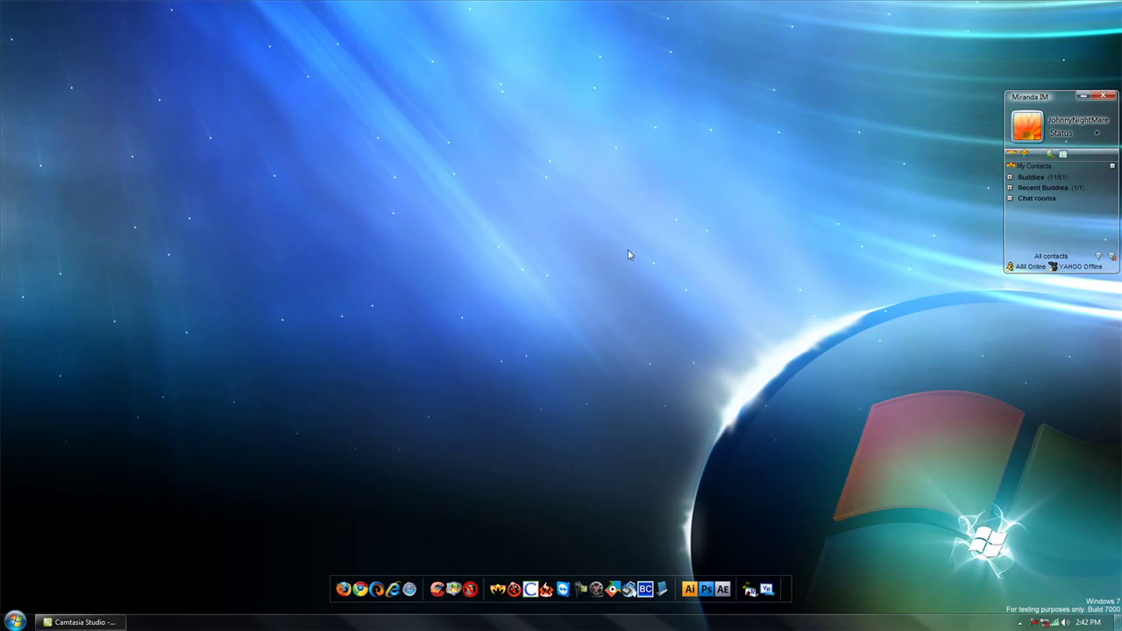
{"action": "left_click_drag", "start_coordinate": [643, 238], "coordinate": [420, 395]}
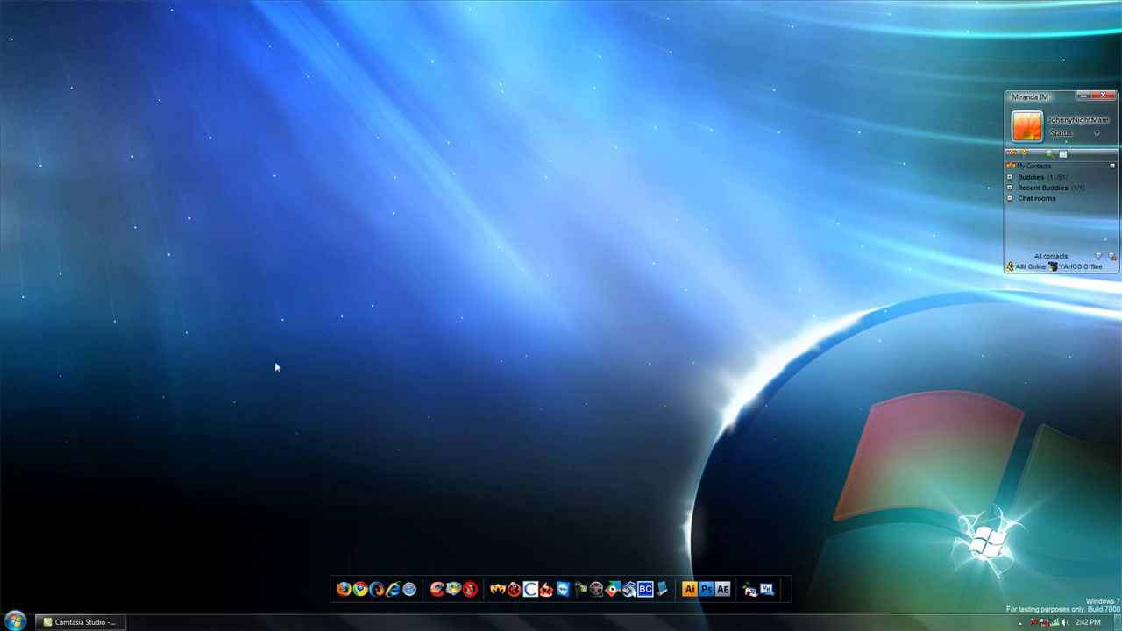